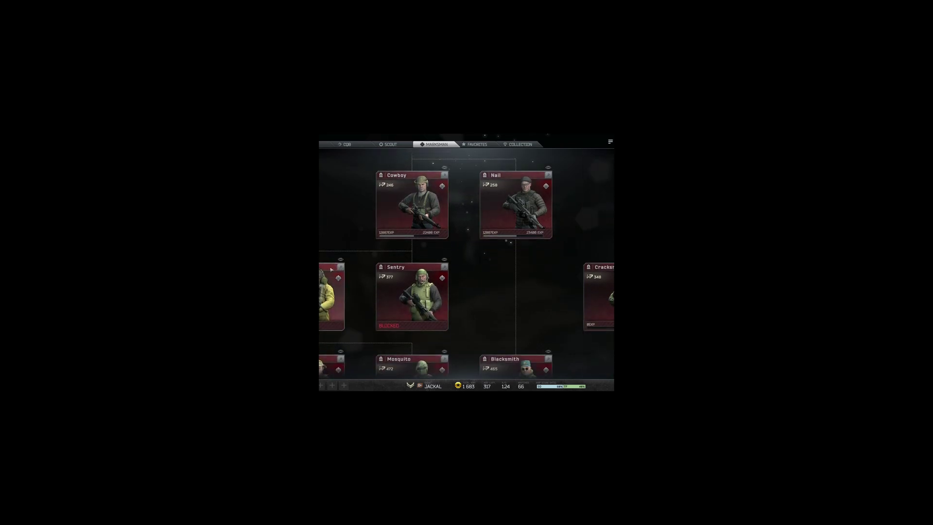
pyautogui.scroll(1, 332, 269)
pyautogui.scroll(1, 330, 270)
pyautogui.scroll(1, 331, 270)
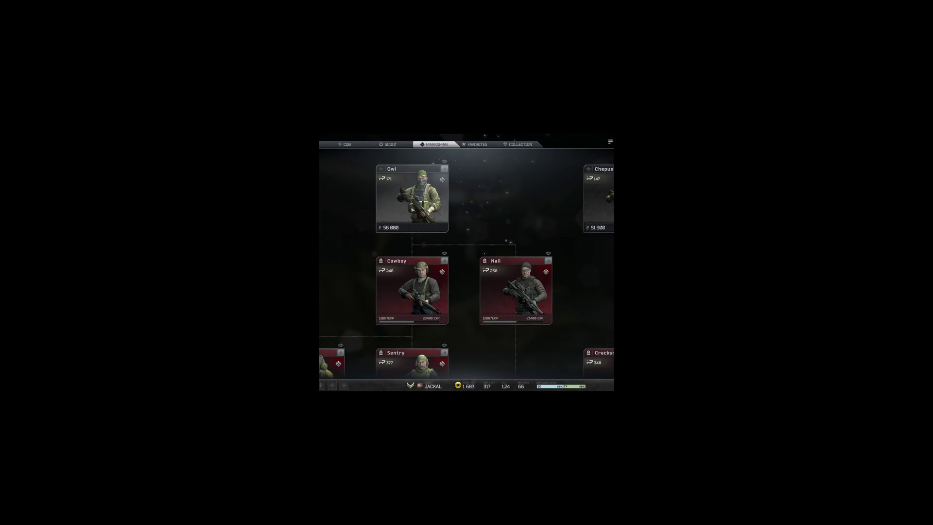